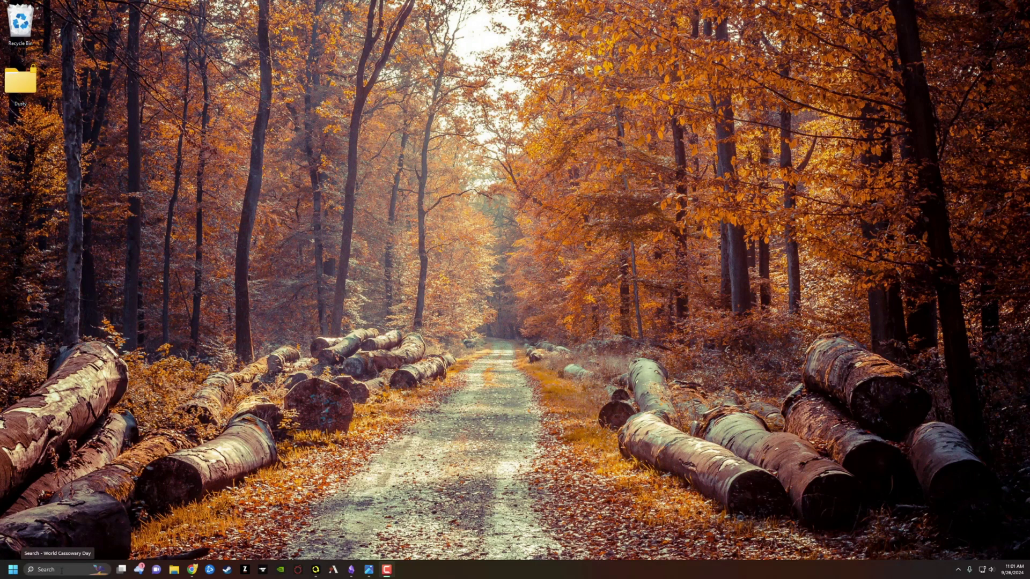
Step: Launch Photos from Windows search and maximize its window
click(61, 570)
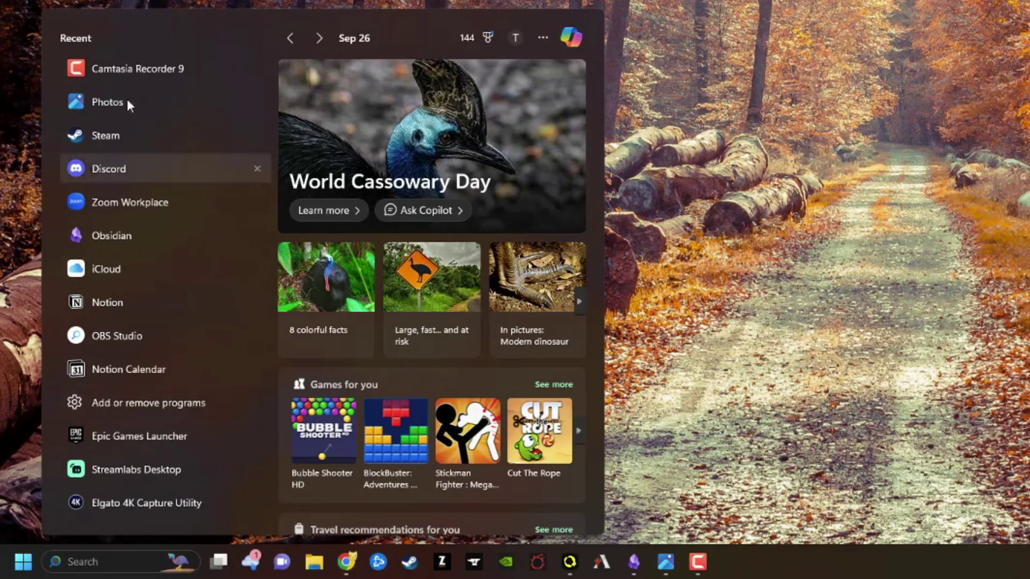
click(107, 102)
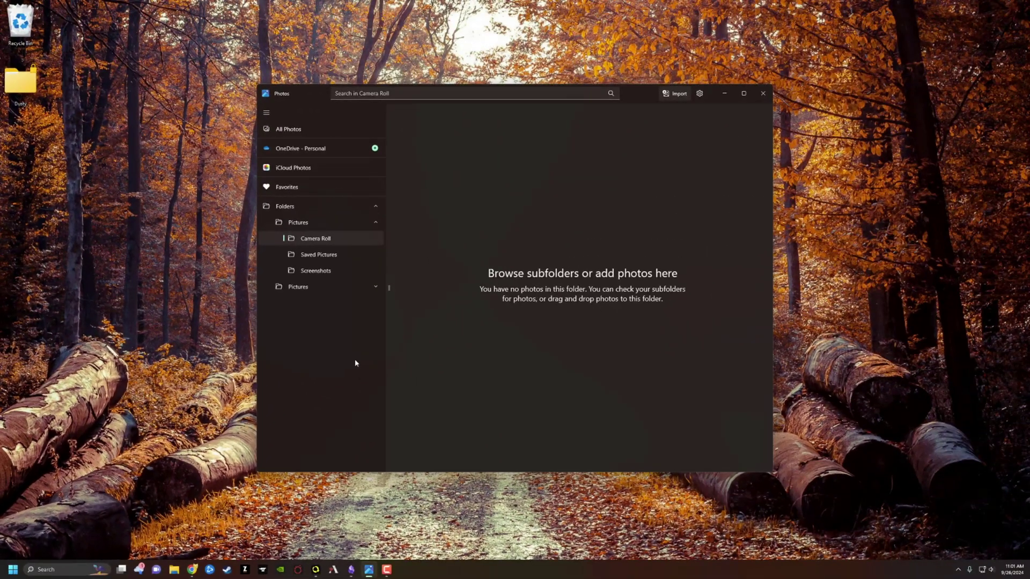
click(744, 94)
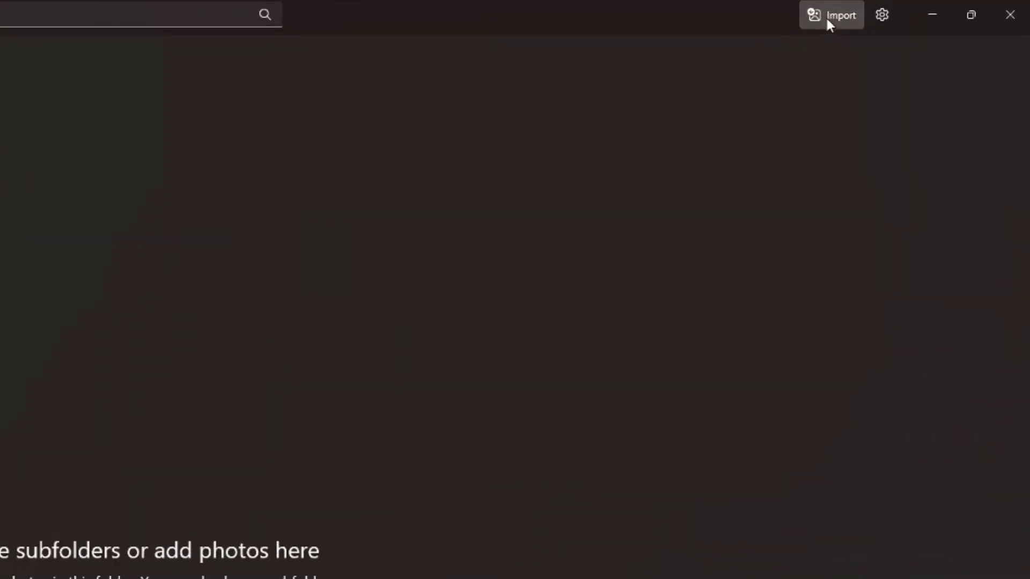
Step: Choose the connected Apple iPhone as the import source to load its 25 photos and 14 videos
click(826, 17)
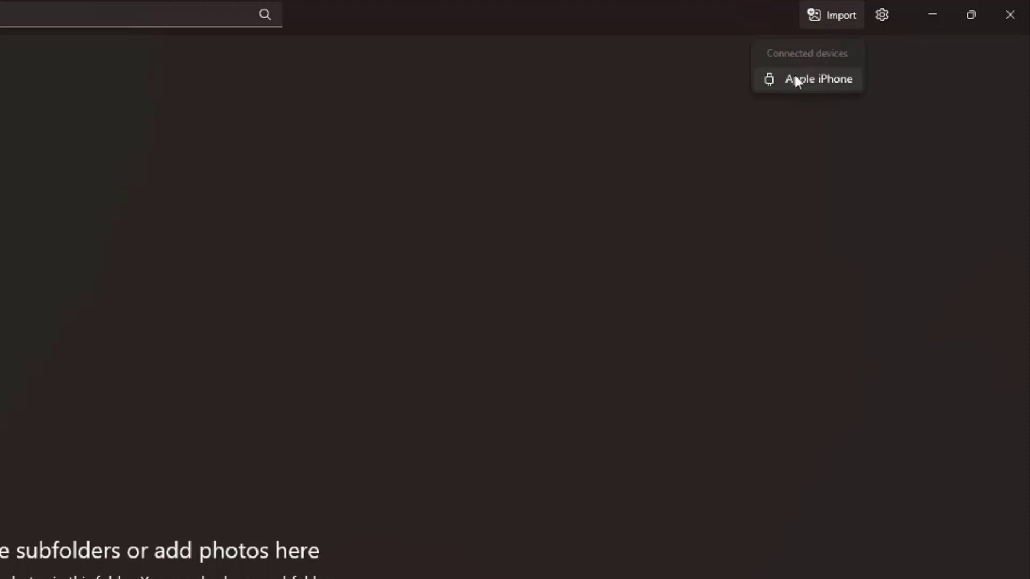
click(794, 79)
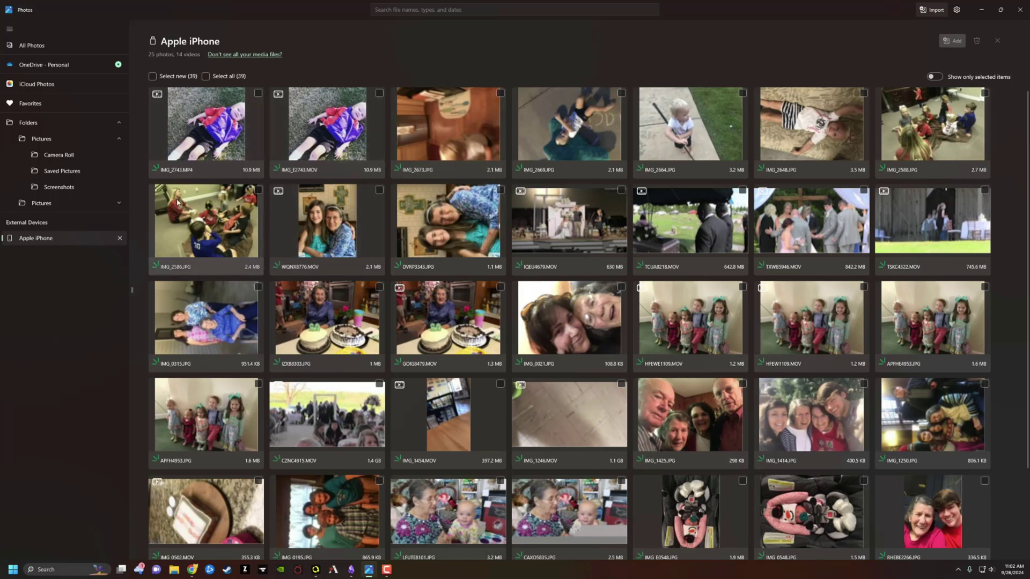
Step: Toggle Select new, then tick only WQNX8776.MOV and IMG_2586.JPG for import
click(243, 194)
click(378, 191)
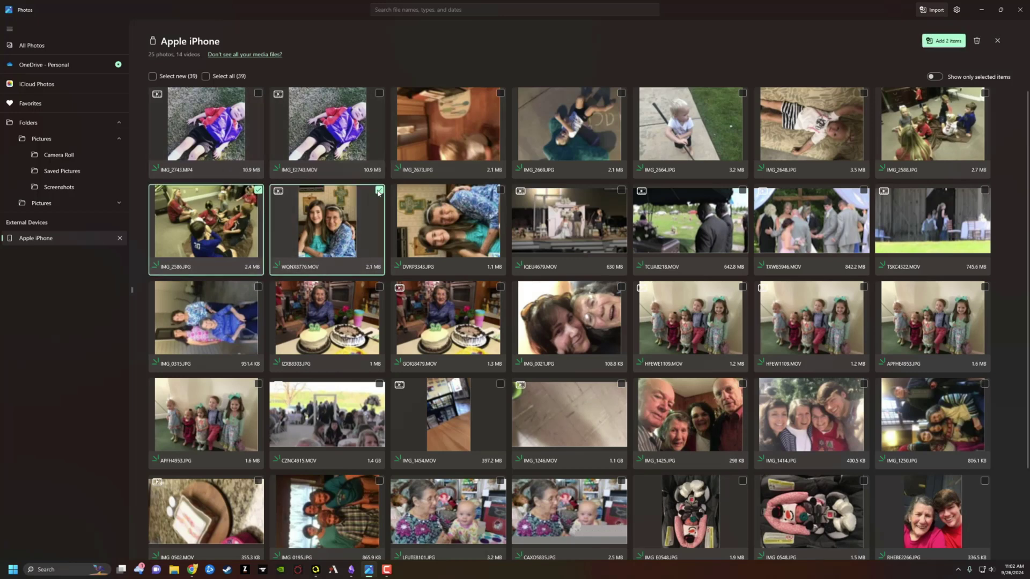
click(258, 191)
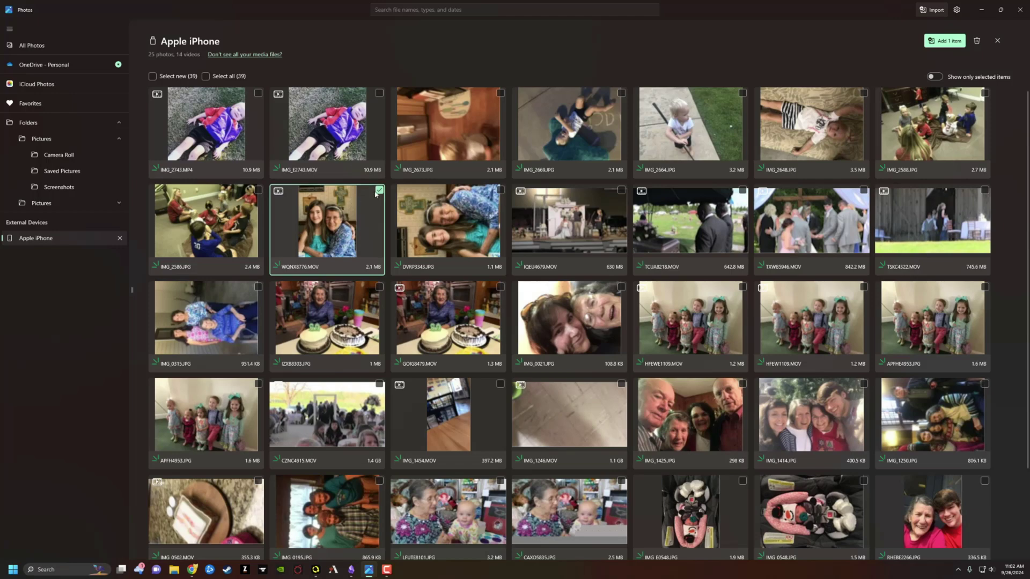
click(378, 192)
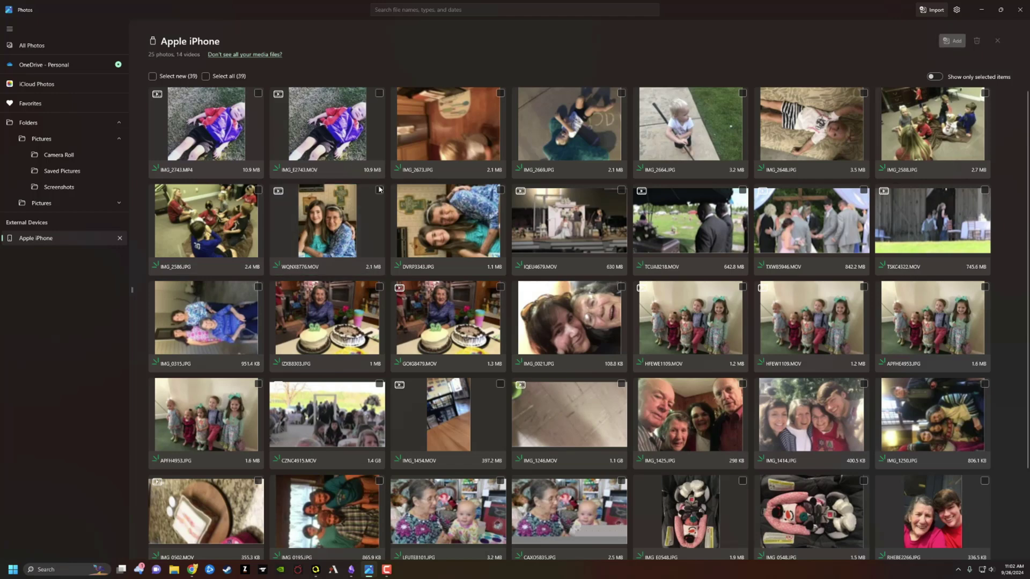
click(153, 76)
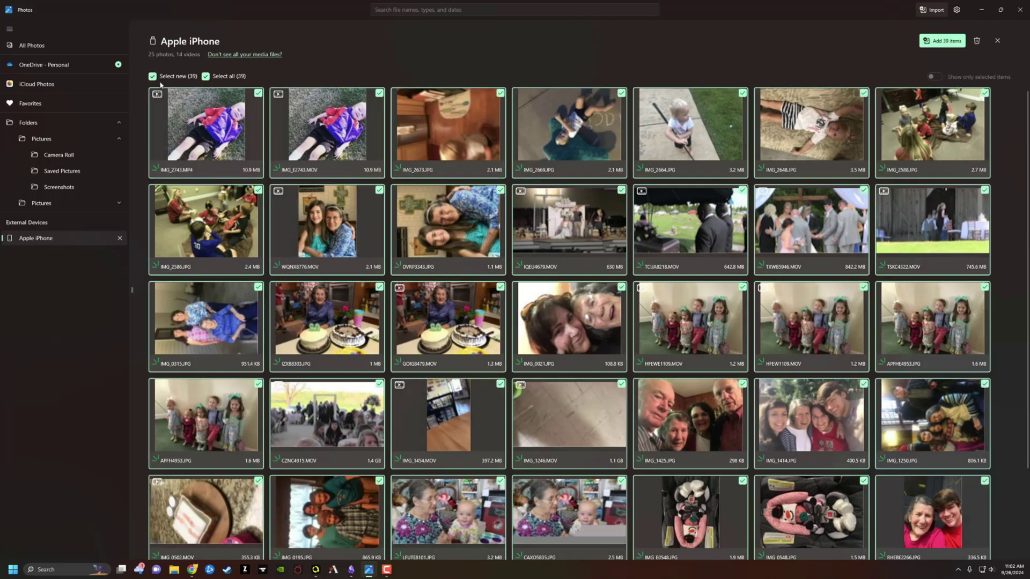
click(152, 77)
click(152, 76)
click(367, 199)
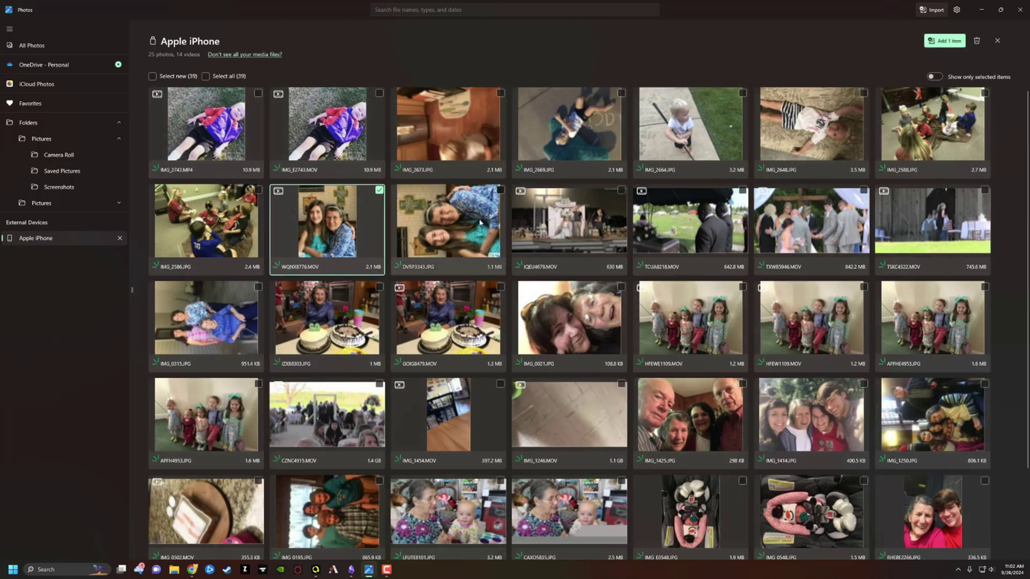
click(257, 191)
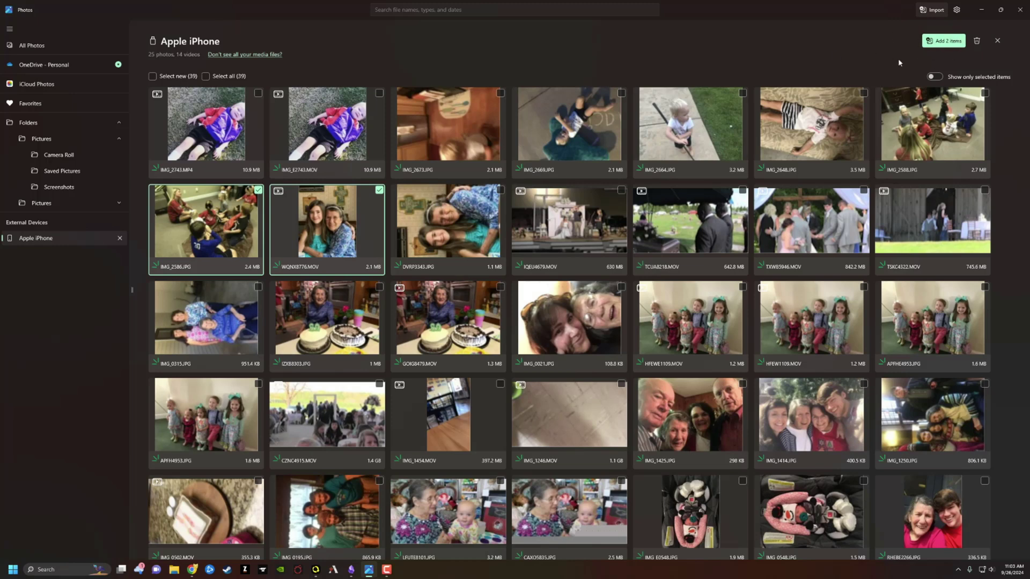
Step: Add the 2 items, create a new 'iPhone' destination folder under Pictures, and import them
click(943, 41)
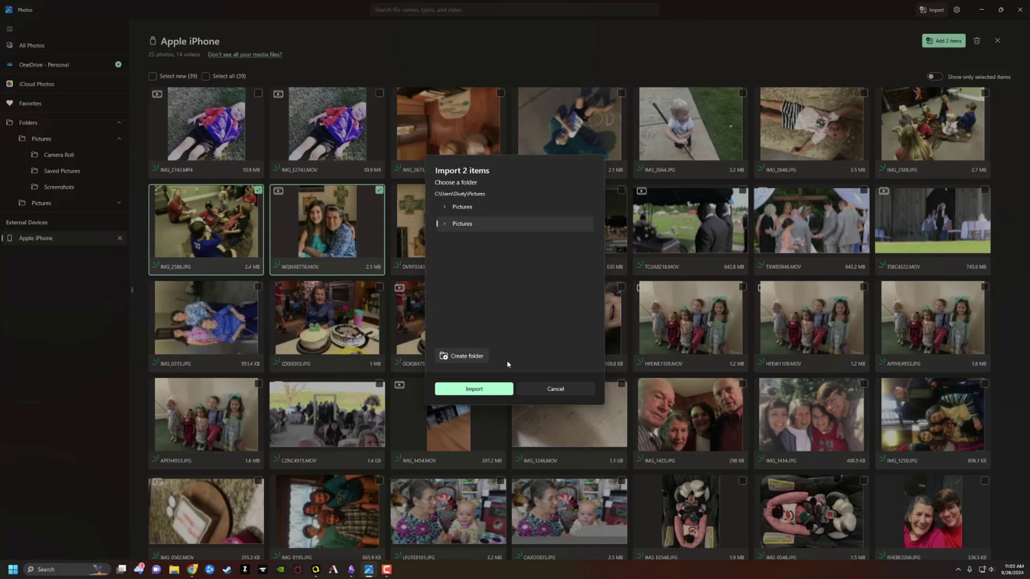
click(462, 356)
key(Escape)
click(461, 355)
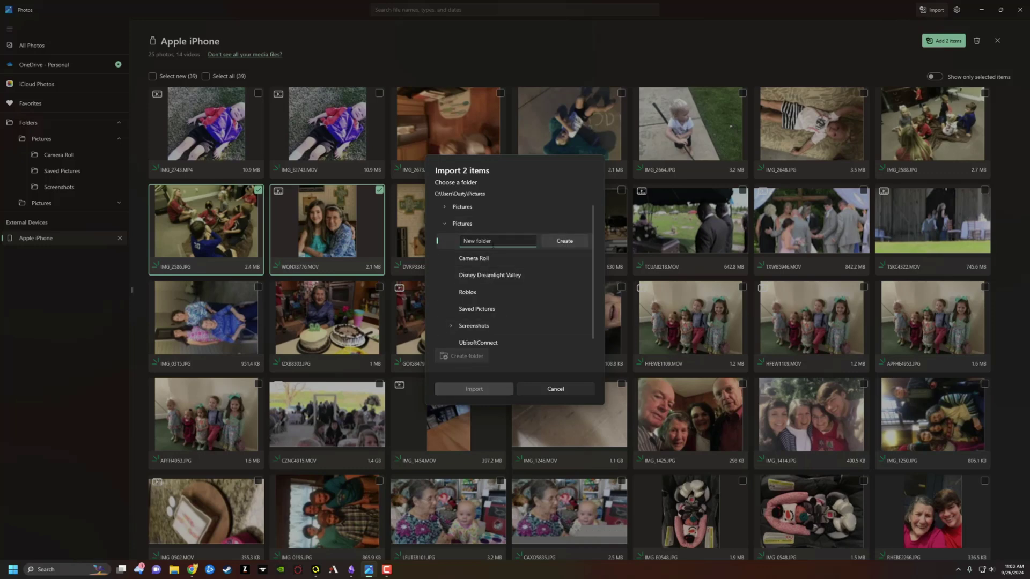
text(iPhone)
click(564, 240)
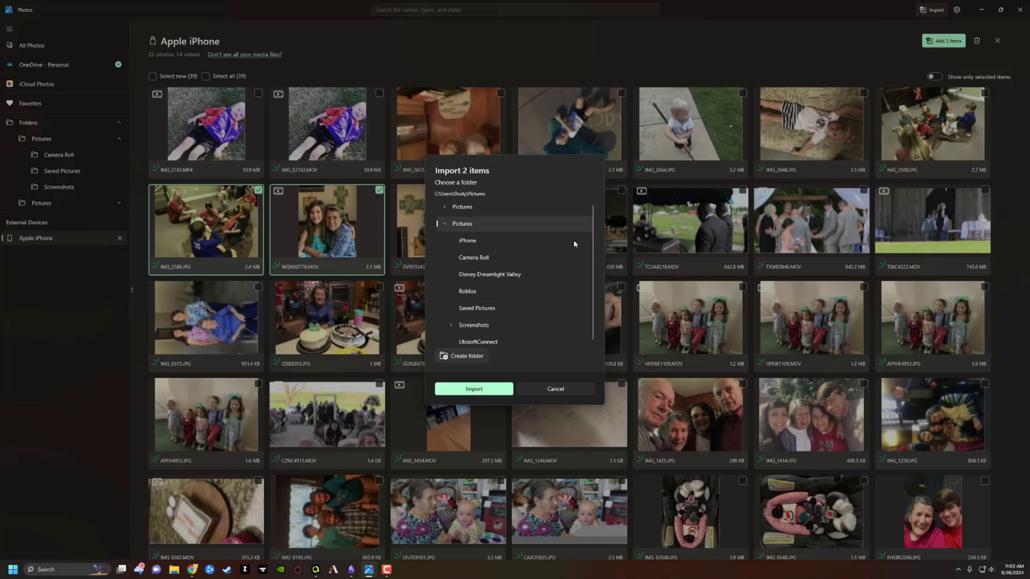
click(474, 390)
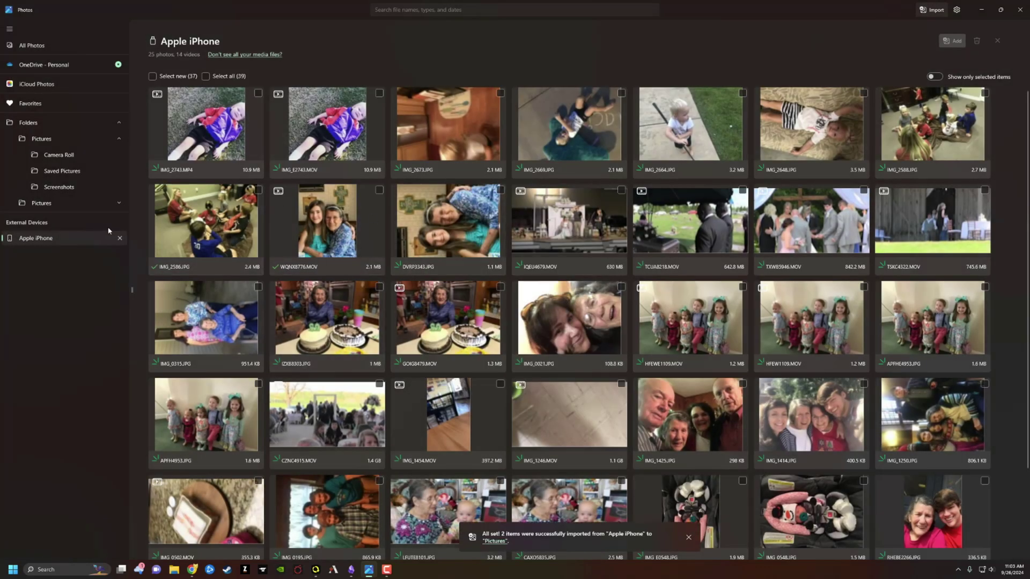
Step: View the imported photo and video in Pictures, after briefly revisiting the Apple iPhone
click(41, 202)
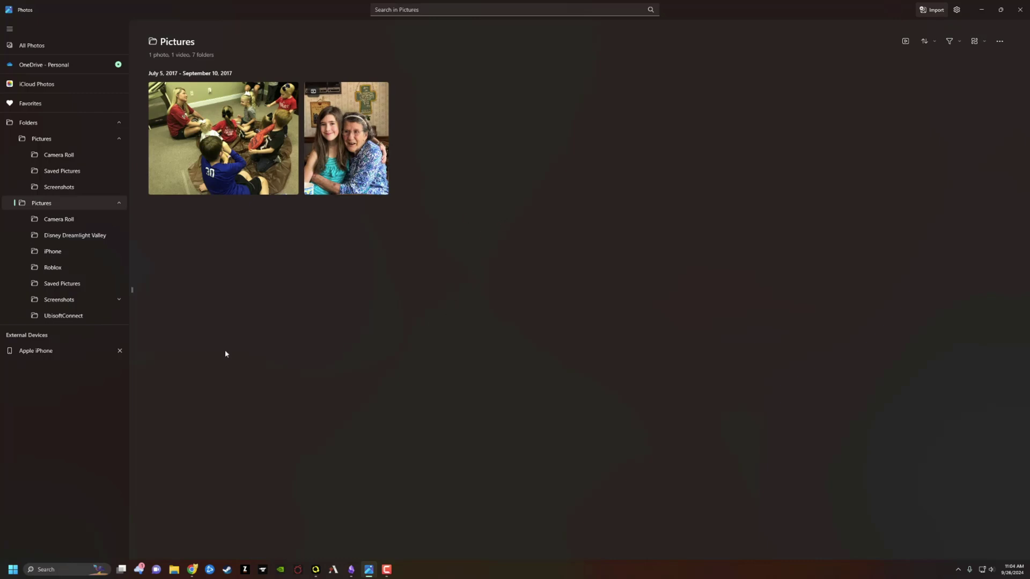
click(60, 351)
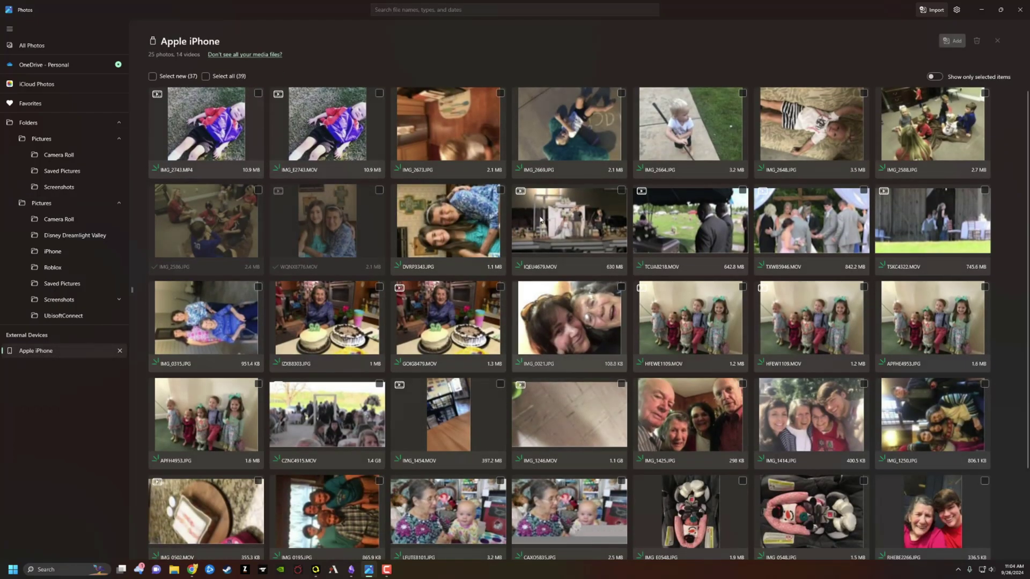
click(153, 76)
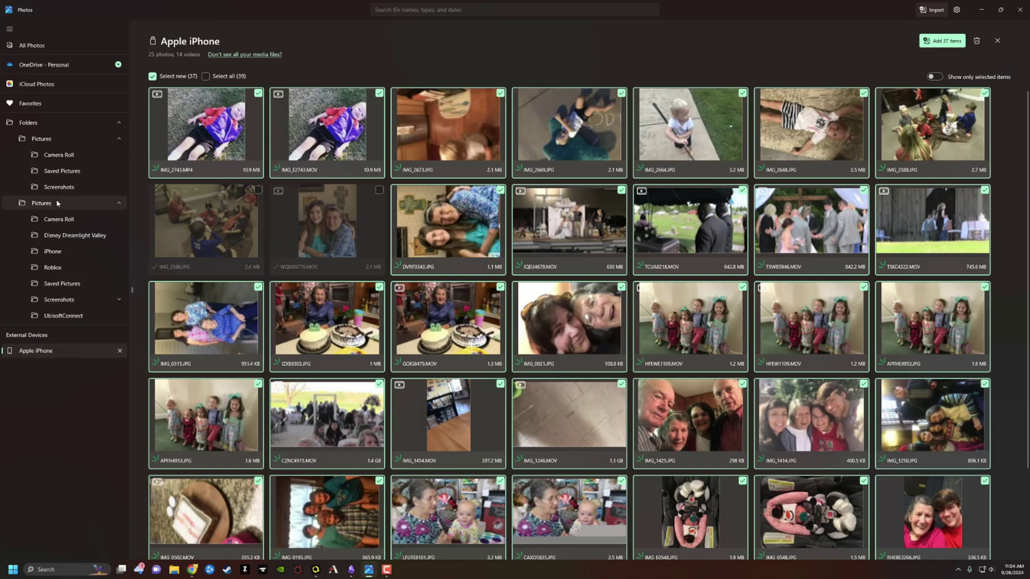
click(42, 204)
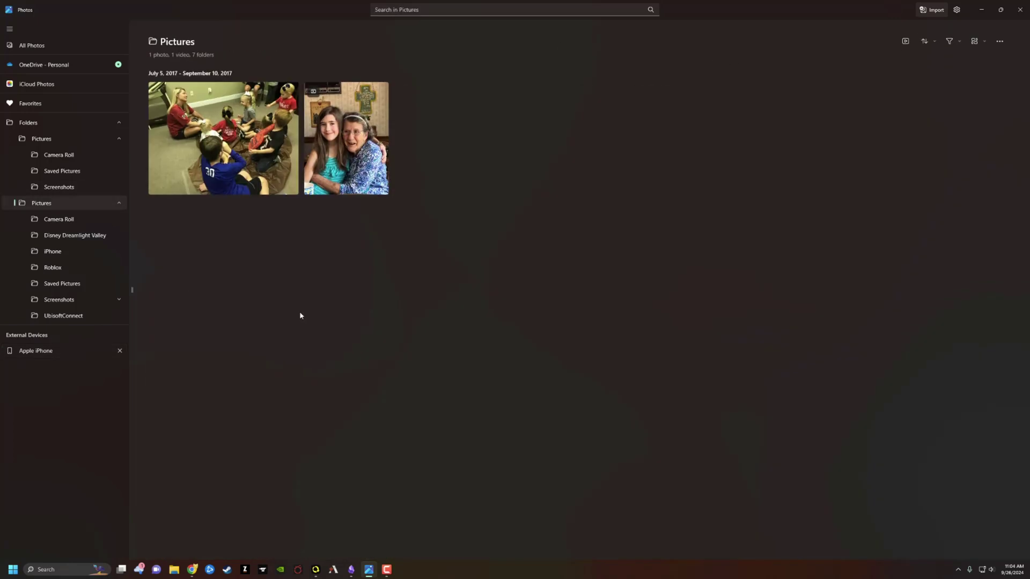